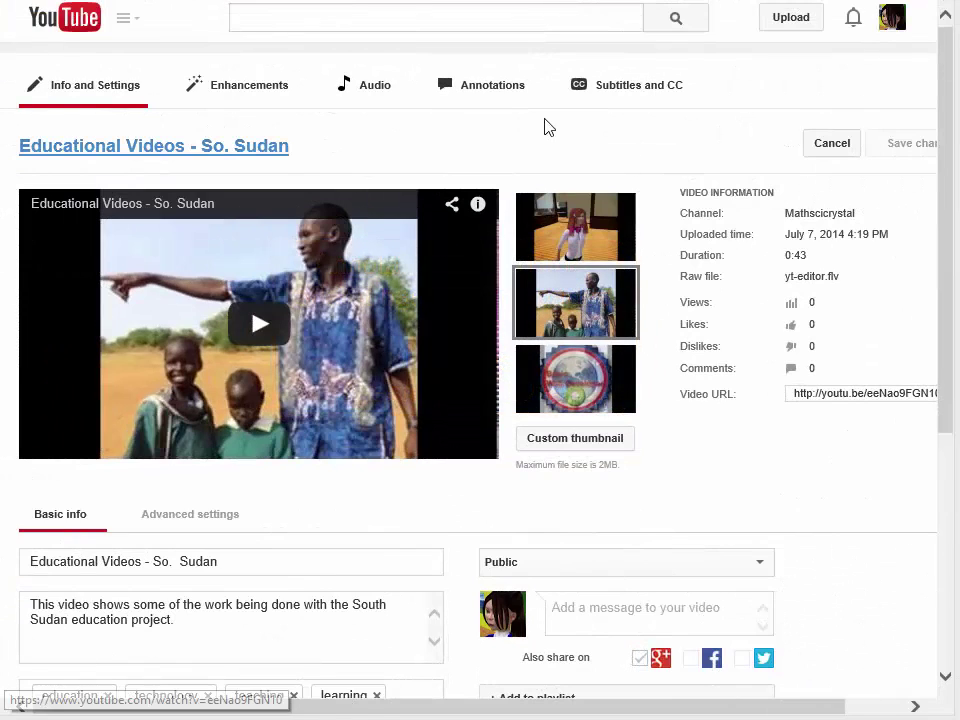
Step: Open the annotations editor for the video 'Educational Videos - So. Sudan'
{"action": "left_click", "coordinate": [491, 93]}
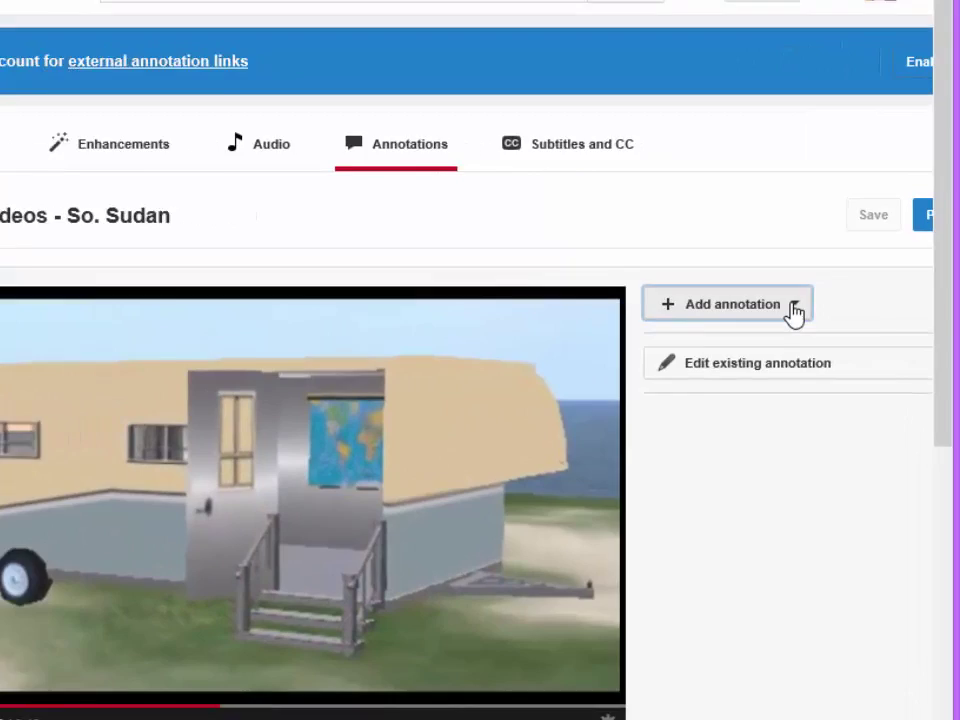
Step: Pause the video at 0:27 and list the available annotation types
{"action": "left_click", "coordinate": [817, 289]}
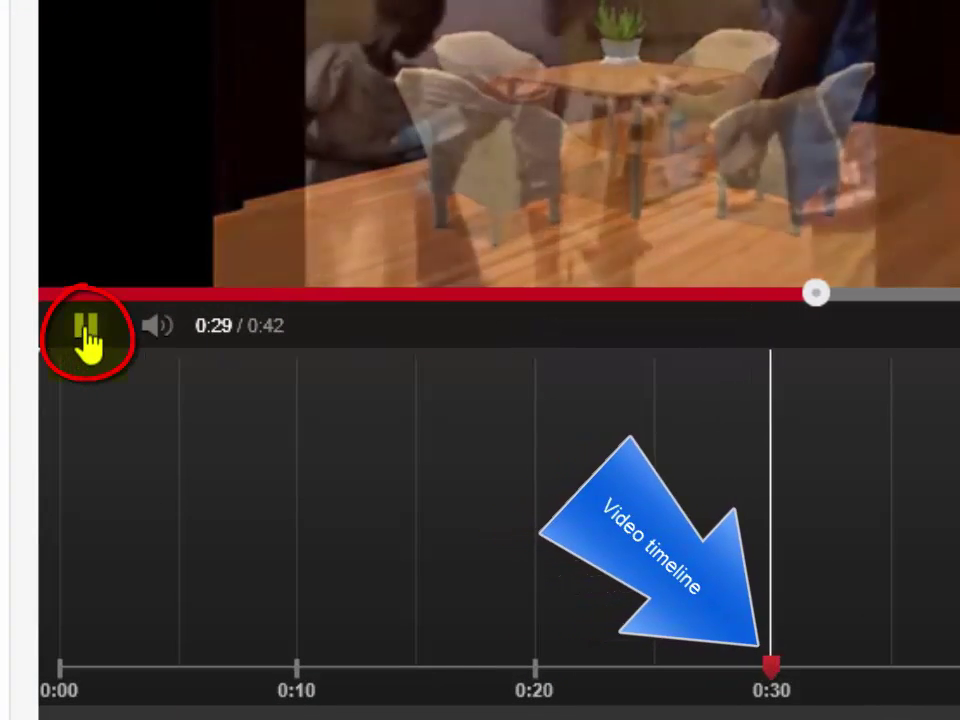
{"action": "left_click", "coordinate": [87, 333]}
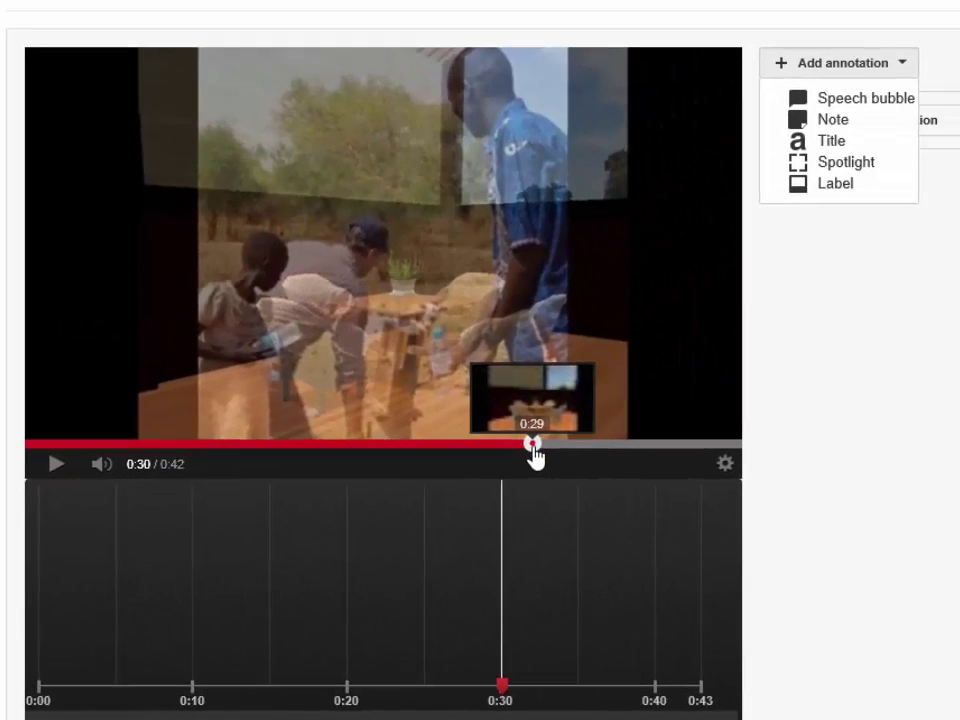
{"action": "left_click_drag", "start_coordinate": [533, 455], "coordinate": [493, 456]}
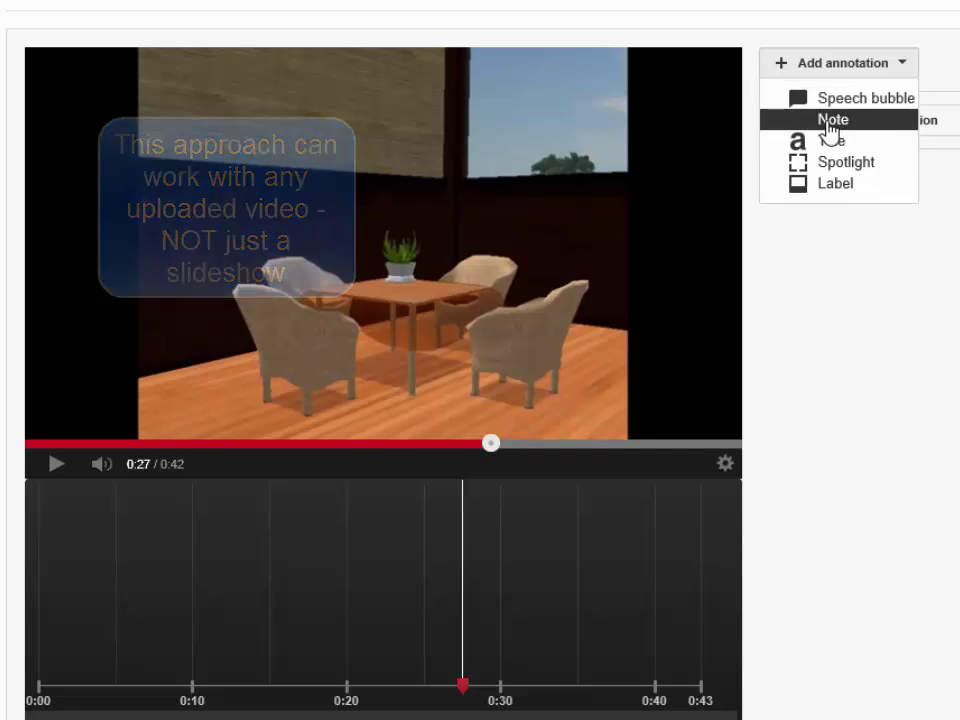
Step: Add a Title annotation at 0:27.5 reading 'This is meeting' and select its text
{"action": "left_click", "coordinate": [820, 150]}
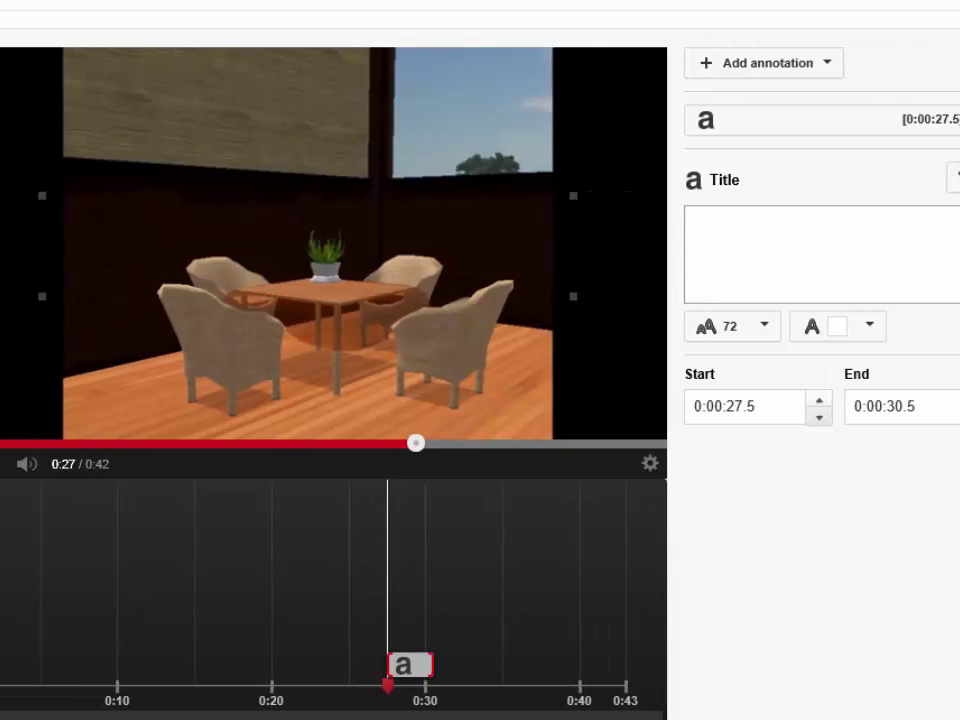
{"action": "left_click", "coordinate": [938, 272]}
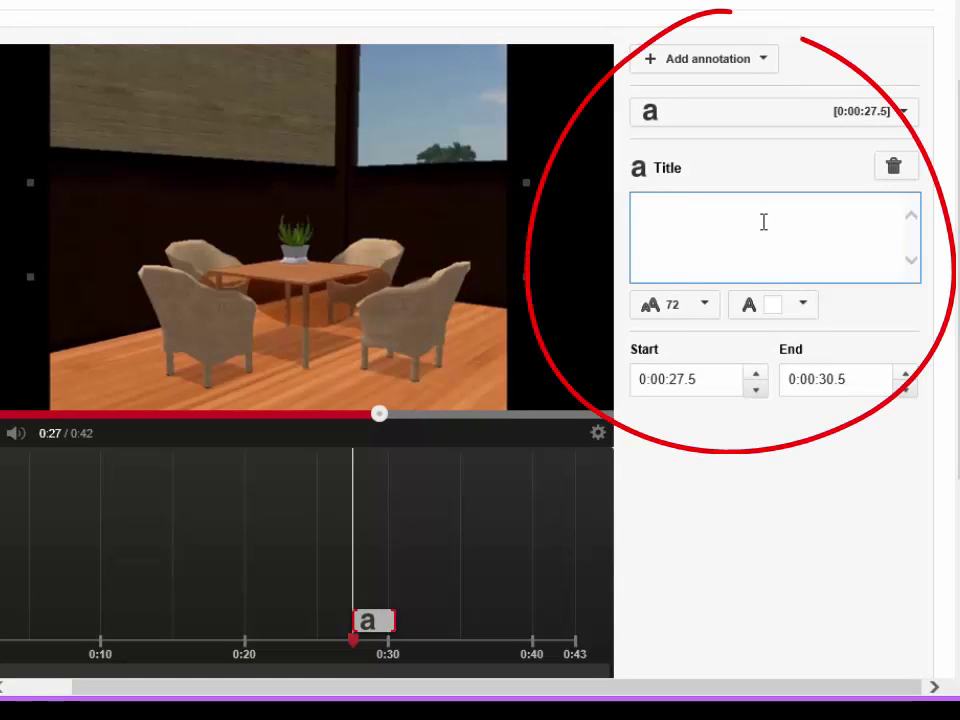
{"action": "type", "text": "The is"}
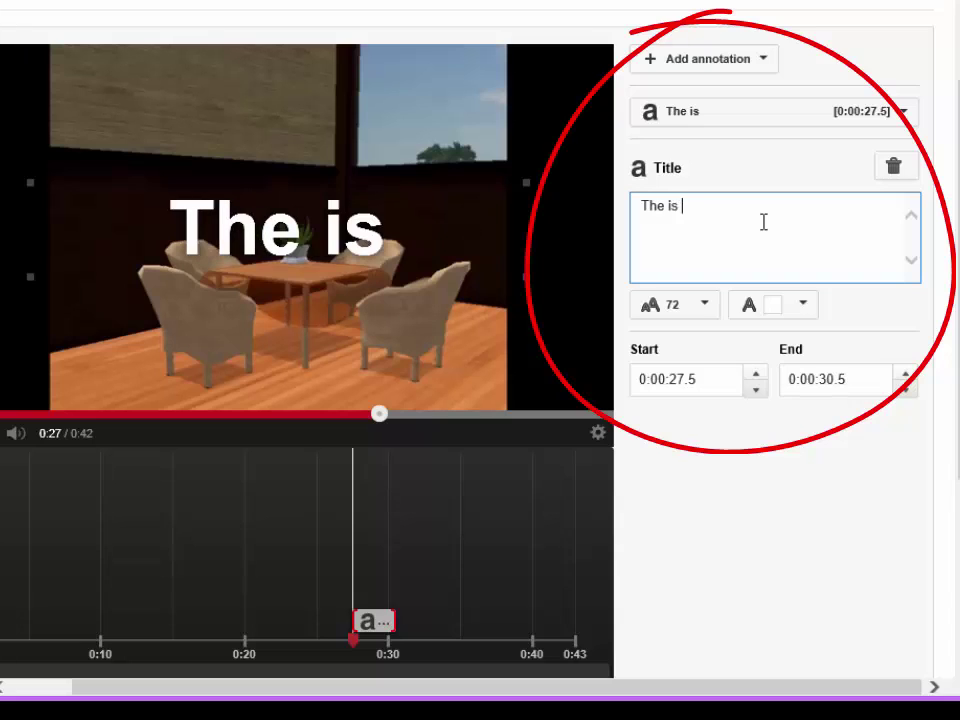
{"action": "key", "text": "BackSpace"}
{"action": "key", "text": "BackSpace"}
{"action": "key", "text": "BackSpace"}
{"action": "key", "text": "BackSpace"}
{"action": "type", "text": "is the m"}
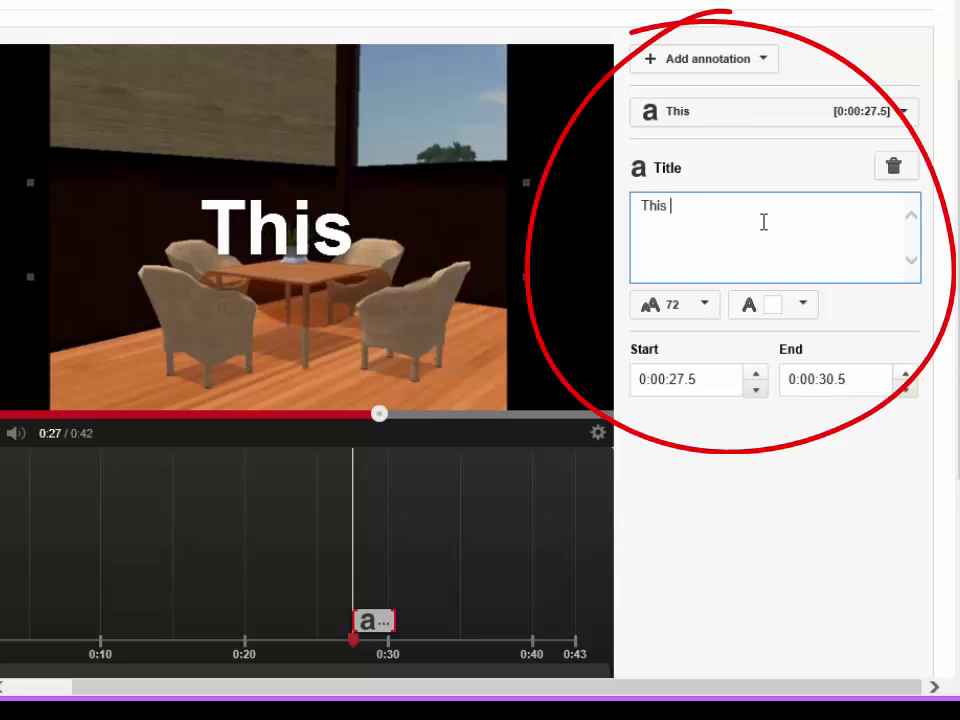
{"action": "type", "text": "eet"}
{"action": "key", "text": "BackSpace"}
{"action": "key", "text": "BackSpace"}
{"action": "key", "text": "BackSpace"}
{"action": "key", "text": "BackSpace"}
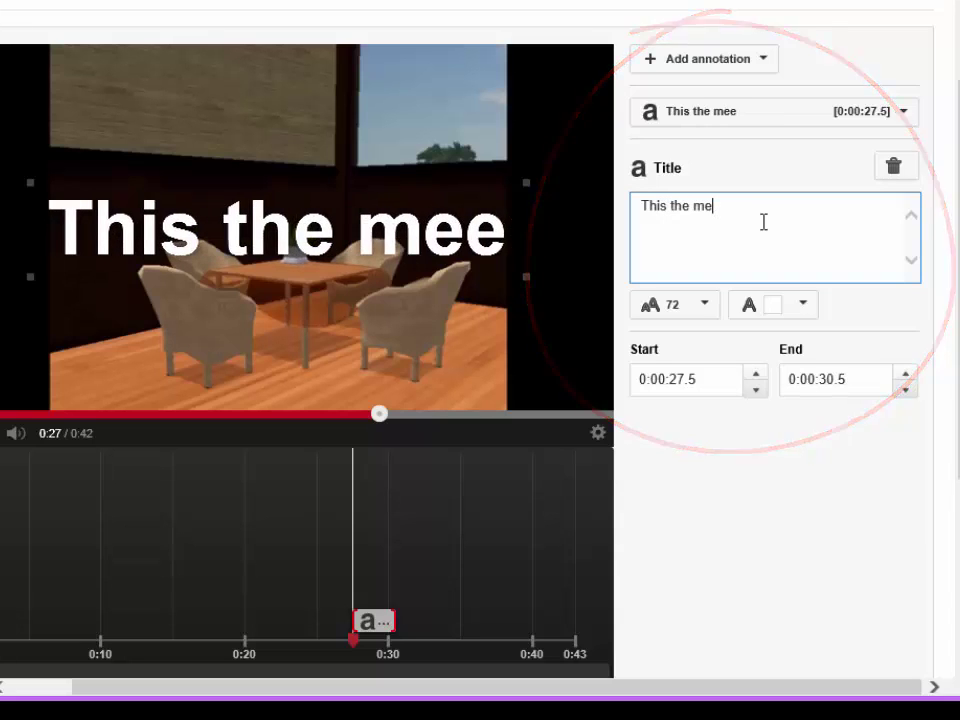
{"action": "key", "text": "BackSpace"}
{"action": "key", "text": "BackSpace"}
{"action": "key", "text": "BackSpace"}
{"action": "key", "text": "BackSpace"}
{"action": "type", "text": "is is"}
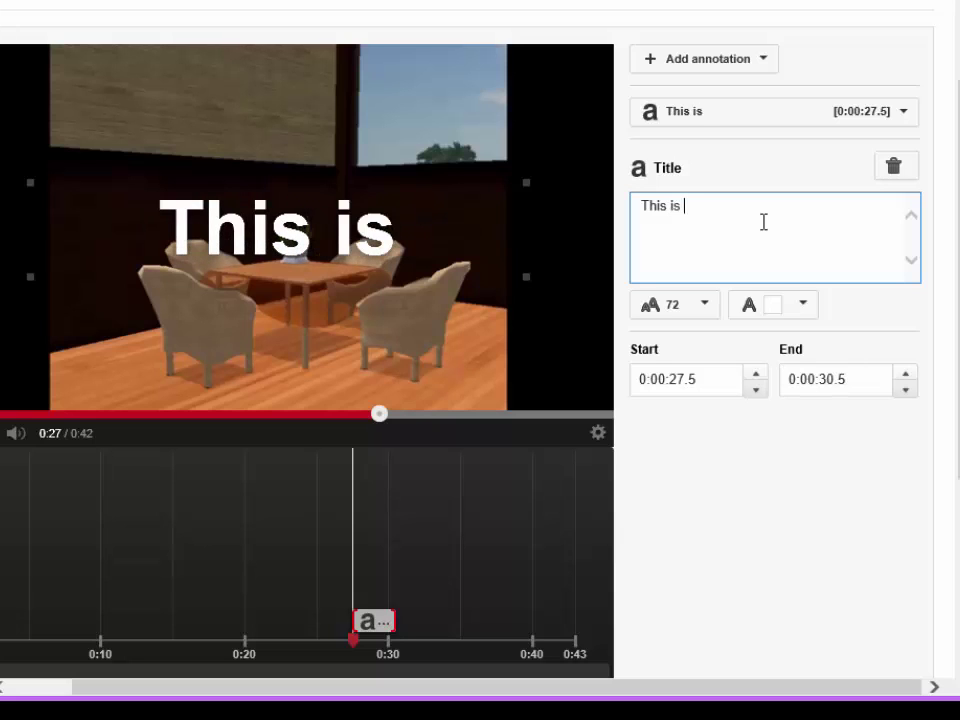
{"action": "type", "text": "meeting"}
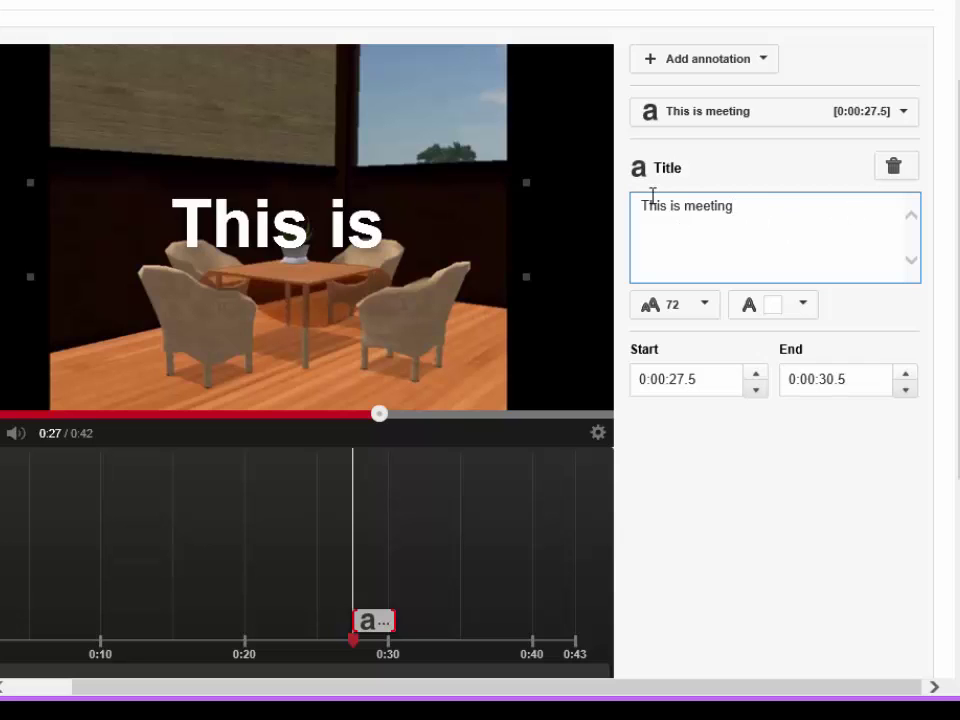
{"action": "key", "text": "ctrl+a"}
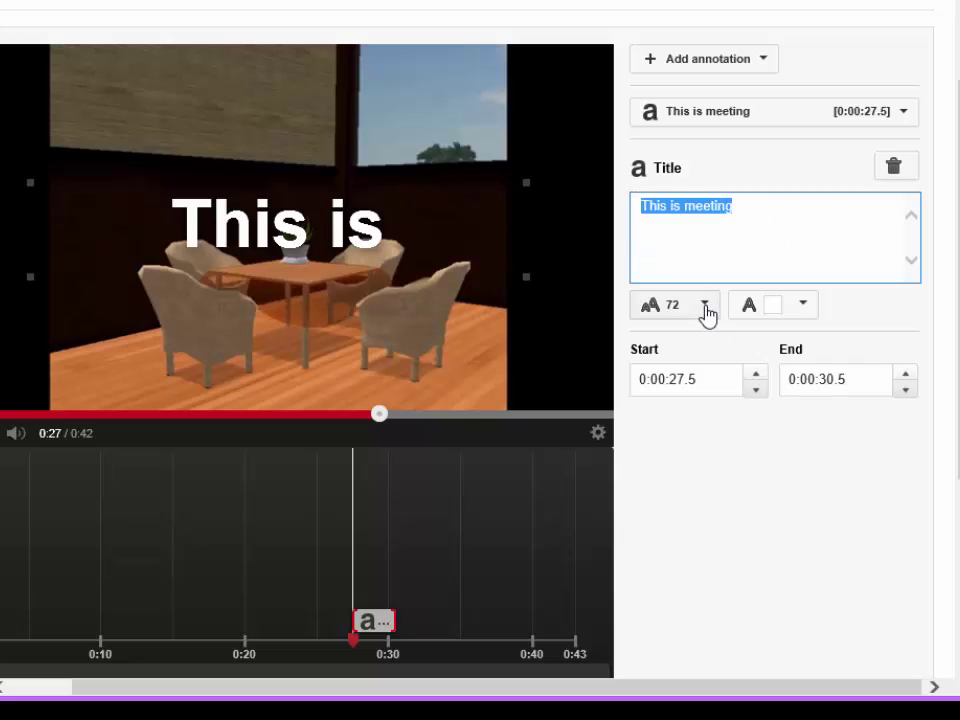
Step: Set the title font size to 48 and place it from 0:00:16.1 to 0:00:21.8
{"action": "left_click", "coordinate": [705, 314]}
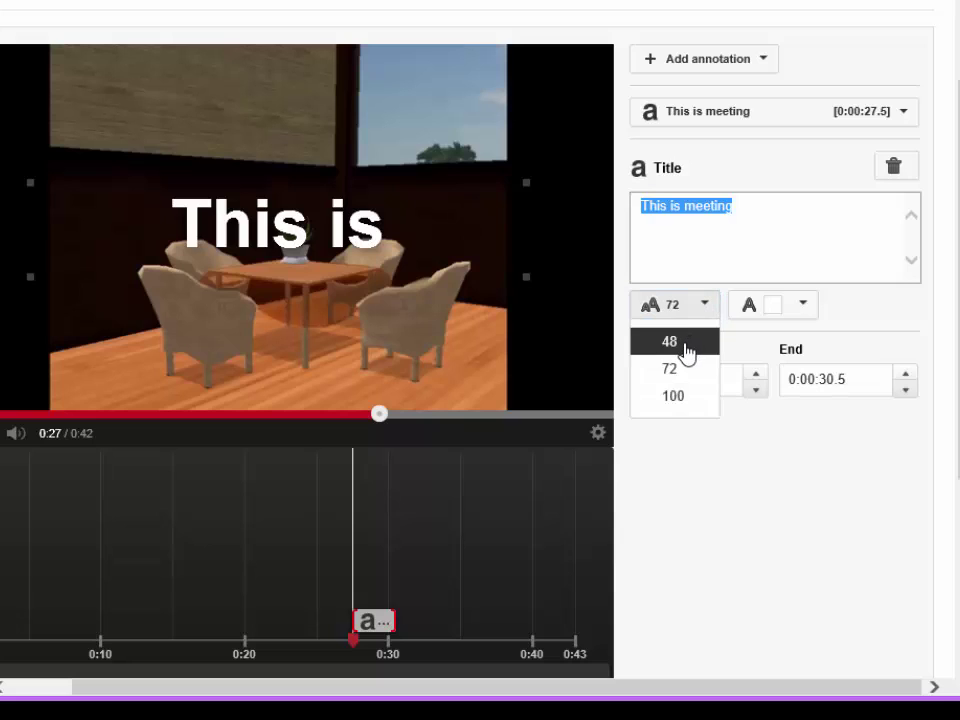
{"action": "left_click", "coordinate": [686, 348]}
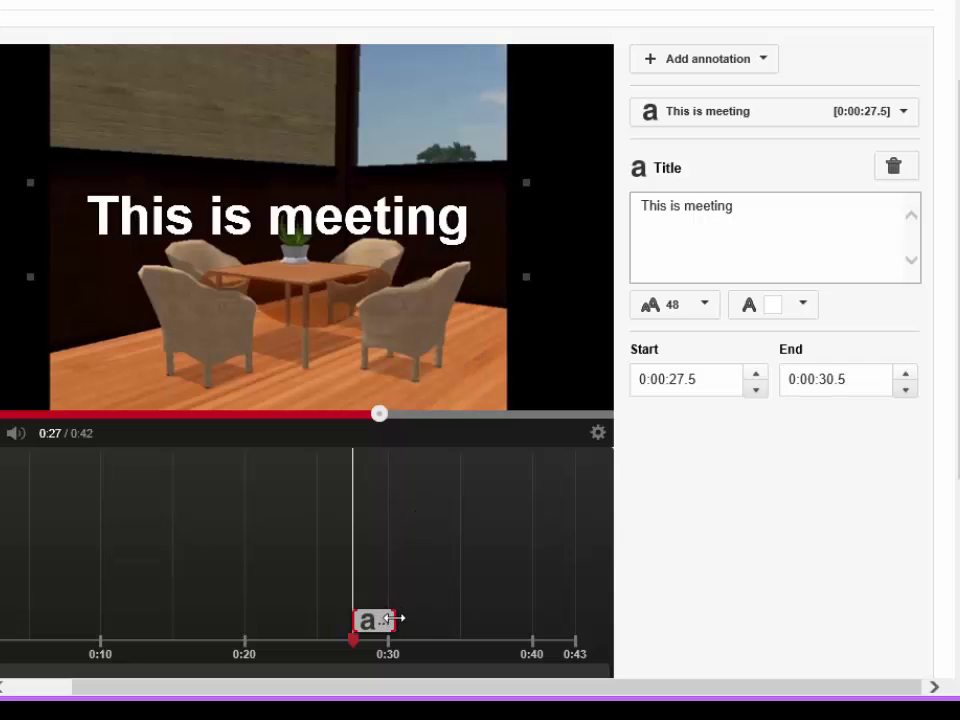
{"action": "left_click_drag", "start_coordinate": [395, 619], "coordinate": [465, 622]}
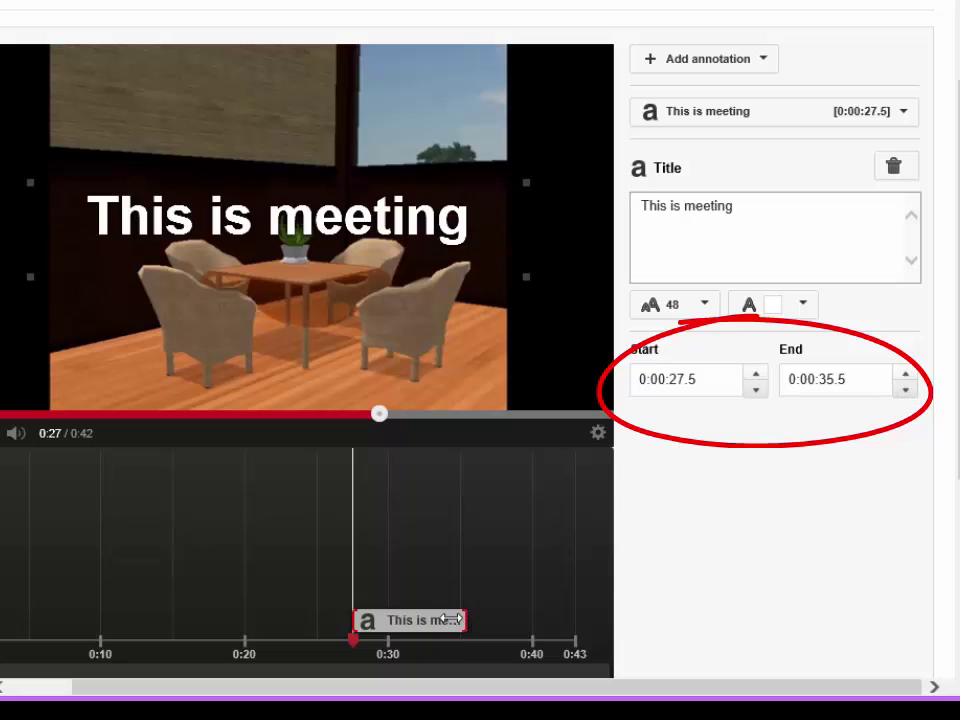
{"action": "left_click_drag", "start_coordinate": [446, 620], "coordinate": [236, 614]}
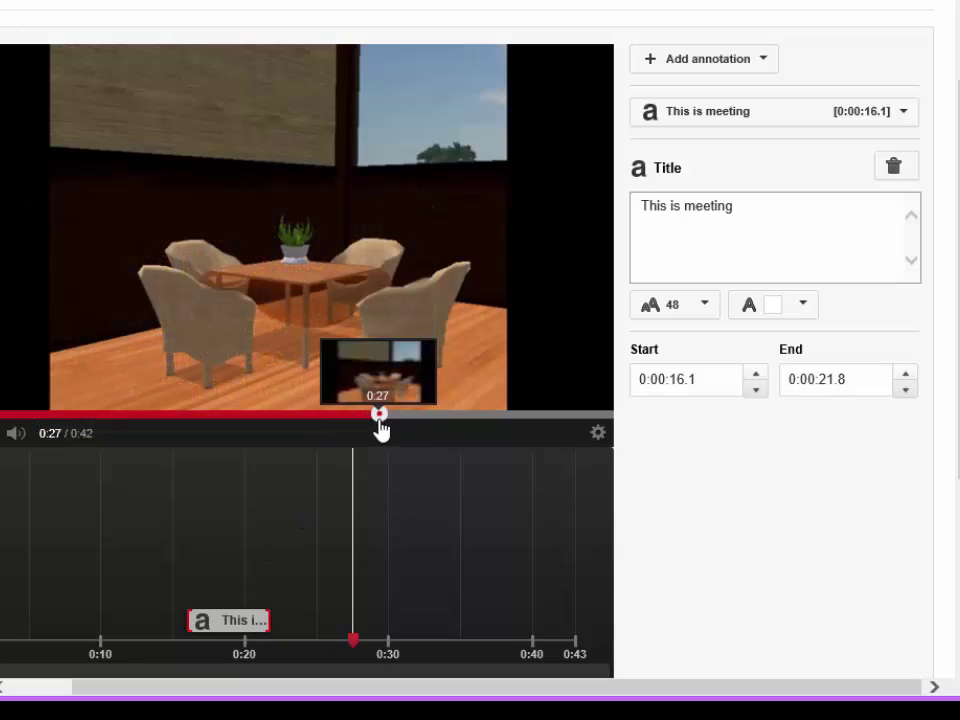
Step: Scrub back to preview the title, then leave the playhead at 0:37
{"action": "left_click_drag", "start_coordinate": [379, 418], "coordinate": [249, 433]}
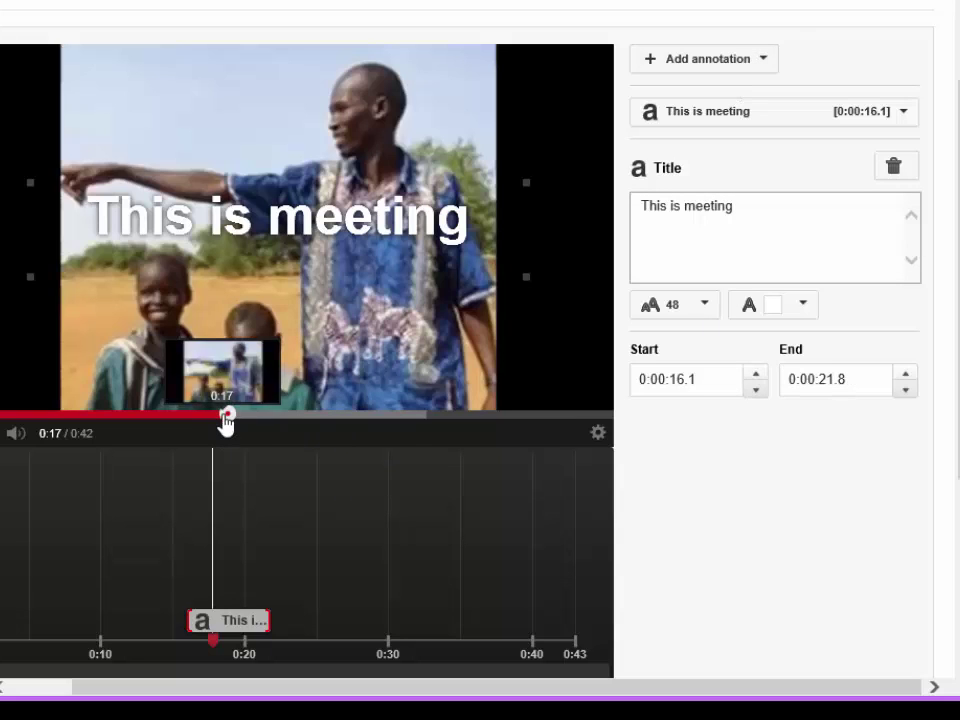
{"action": "mouse_move", "coordinate": [226, 420]}
{"action": "left_mouse_down"}
{"action": "mouse_move", "coordinate": [393, 445]}
{"action": "mouse_move", "coordinate": [512, 428]}
{"action": "mouse_move", "coordinate": [538, 435]}
{"action": "left_mouse_up"}
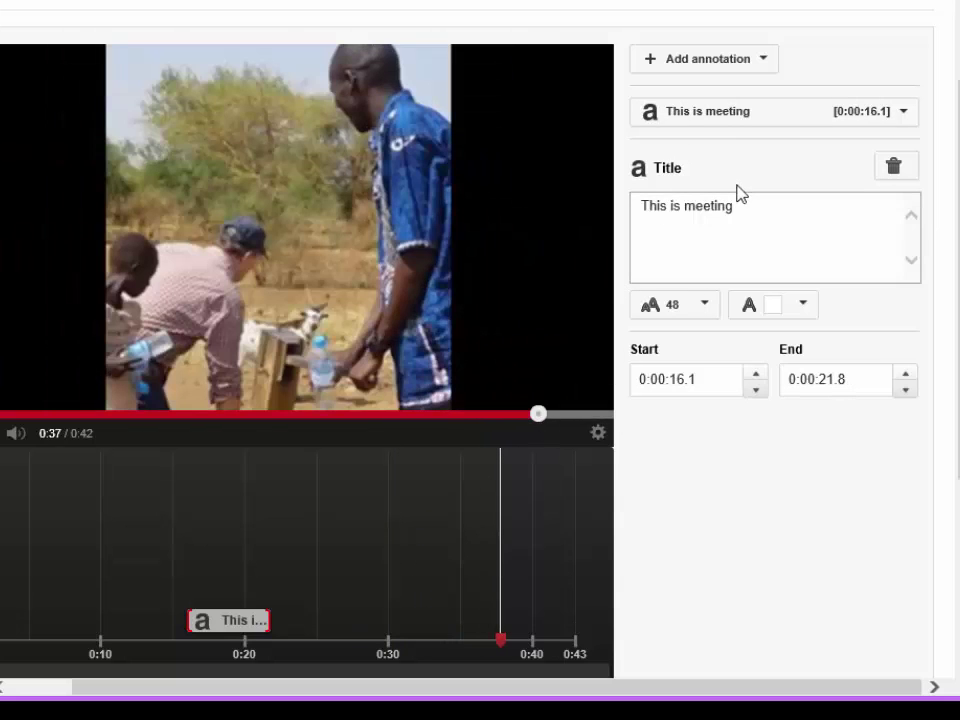
Step: Add a Note reading 'This man is setting up a pump' spanning 0:00:35.1 to 0:00:40.8
{"action": "left_click", "coordinate": [766, 62]}
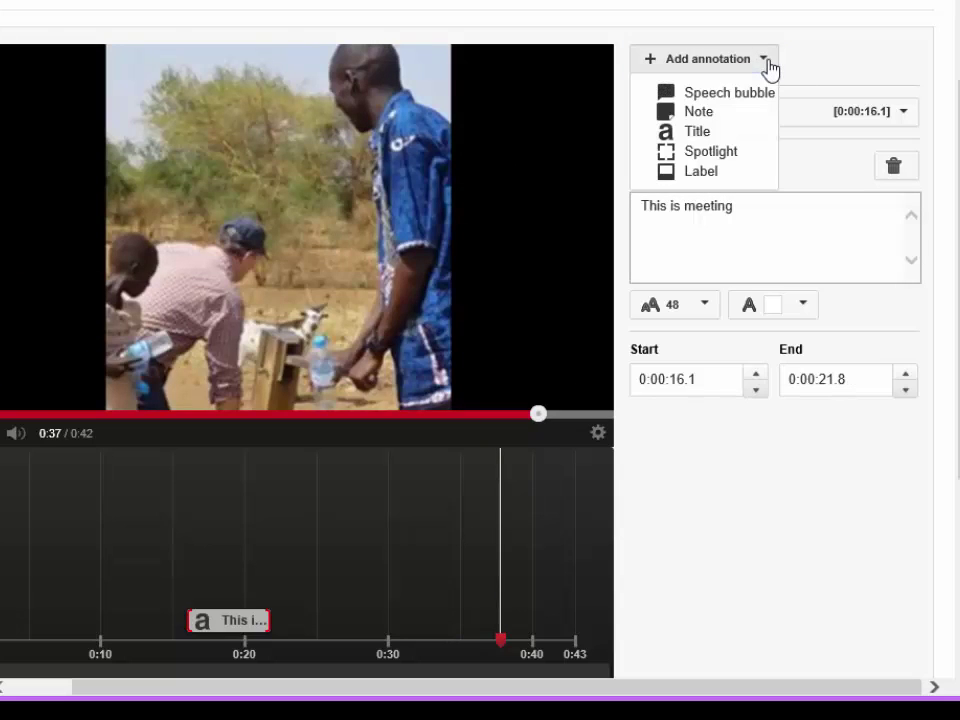
{"action": "left_click", "coordinate": [717, 113]}
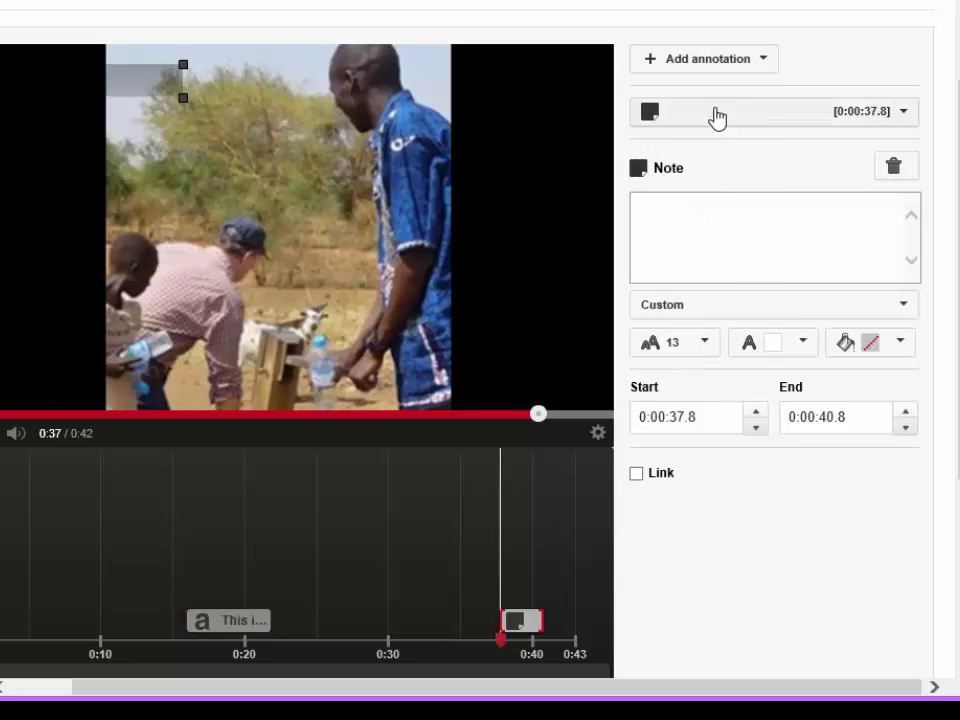
{"action": "left_click", "coordinate": [677, 236]}
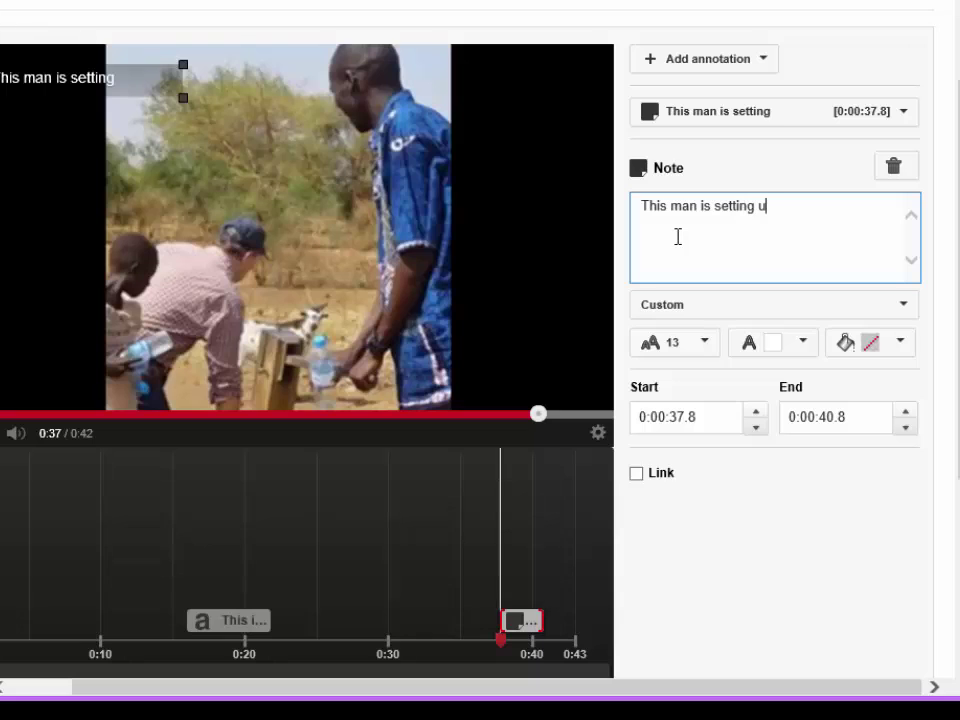
{"action": "type", "text": "This man is setting up a pump"}
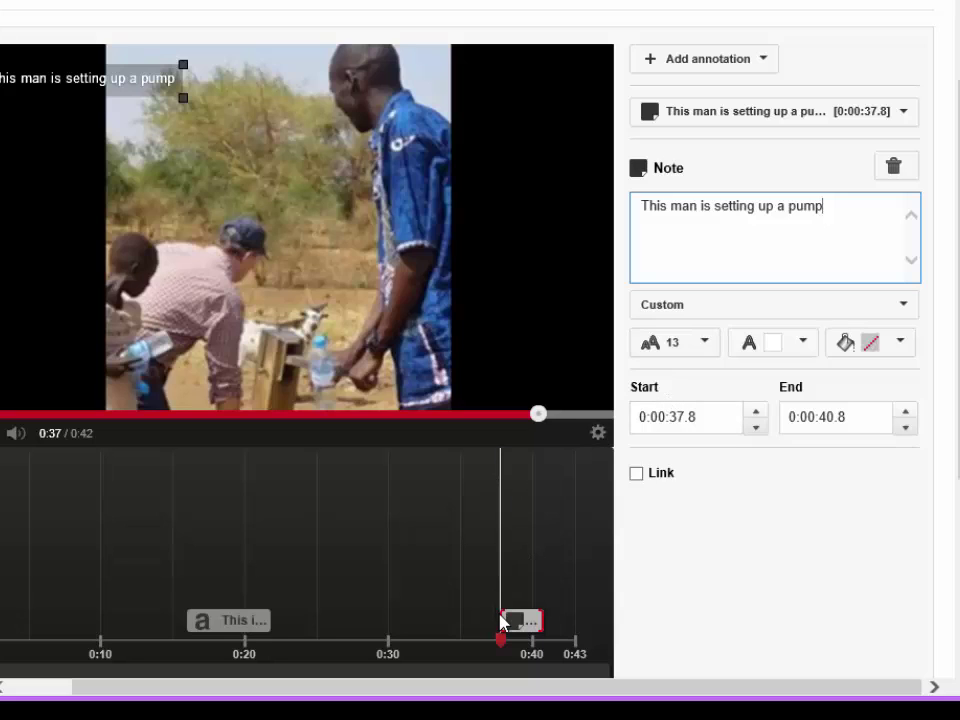
{"action": "left_click_drag", "start_coordinate": [501, 620], "coordinate": [463, 620]}
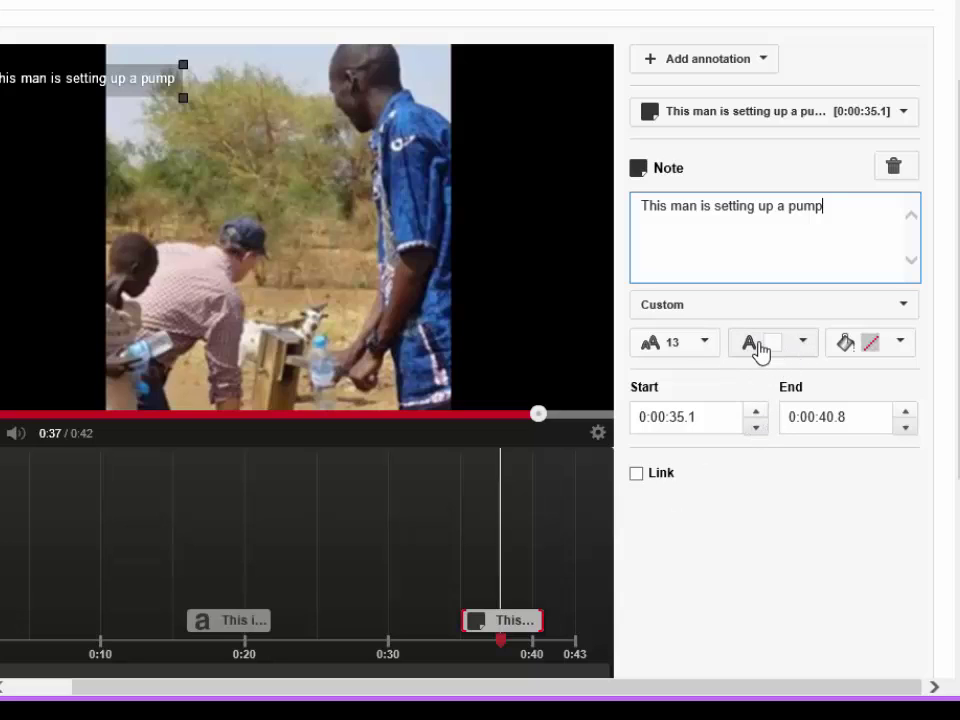
Step: Give the pump note a yellow background and move it to the video's upper centre
{"action": "left_click", "coordinate": [902, 348]}
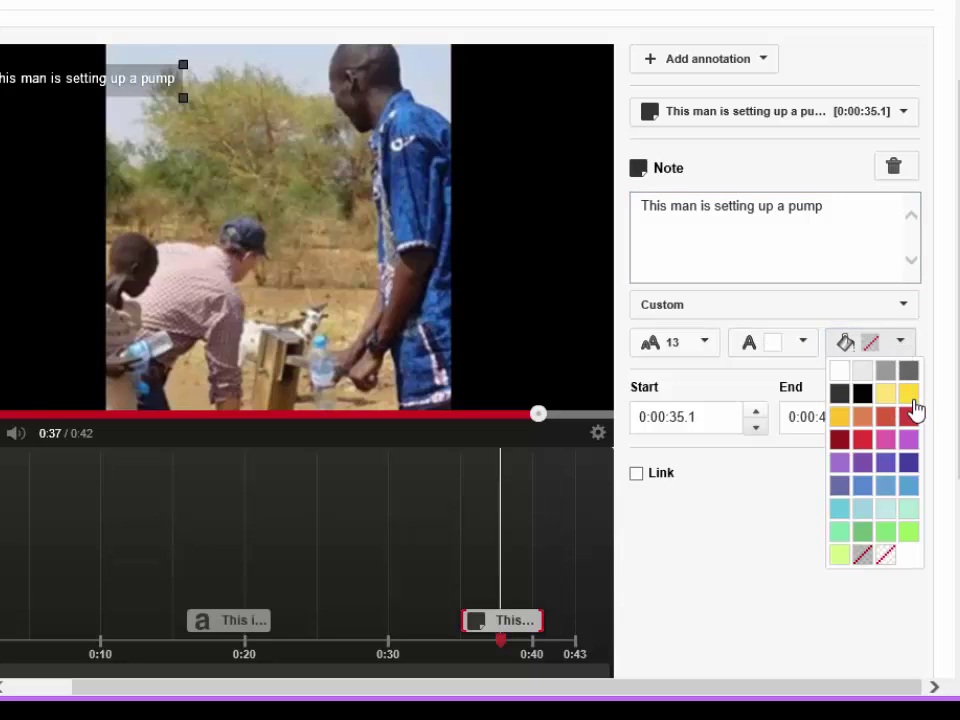
{"action": "left_click", "coordinate": [909, 397]}
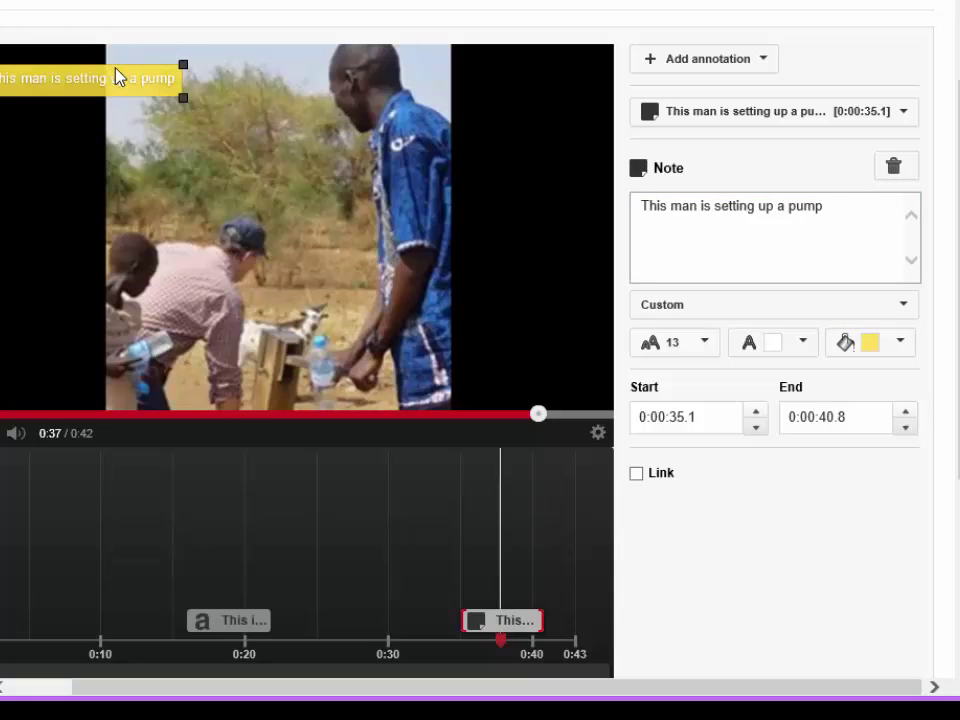
{"action": "mouse_move", "coordinate": [122, 82]}
{"action": "left_mouse_down"}
{"action": "mouse_move", "coordinate": [249, 137]}
{"action": "mouse_move", "coordinate": [293, 190]}
{"action": "left_mouse_up"}
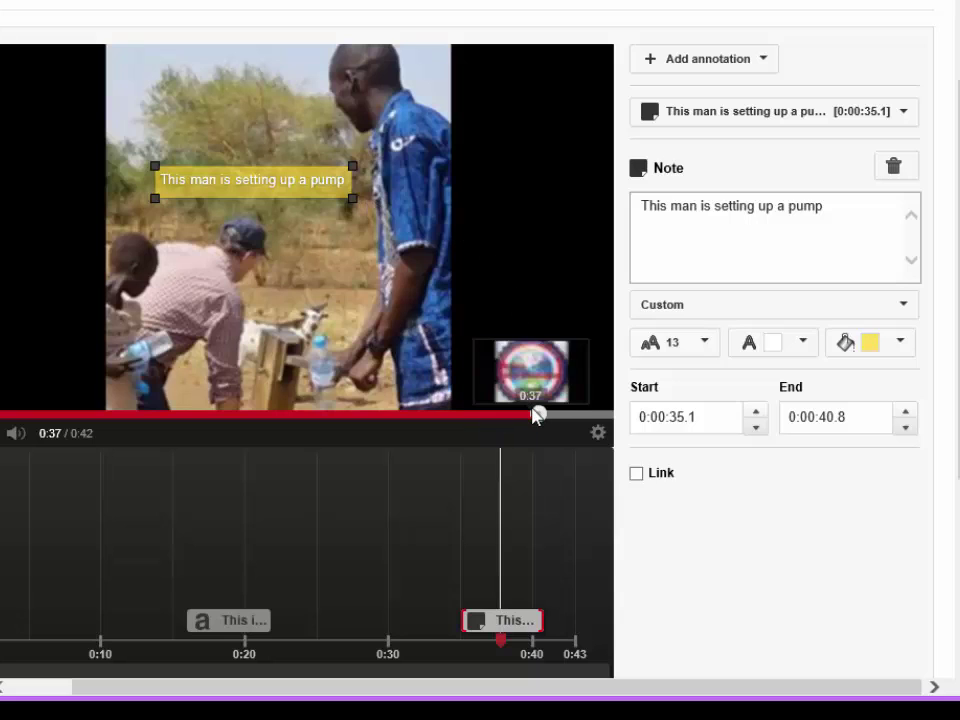
{"action": "left_click", "coordinate": [764, 62]}
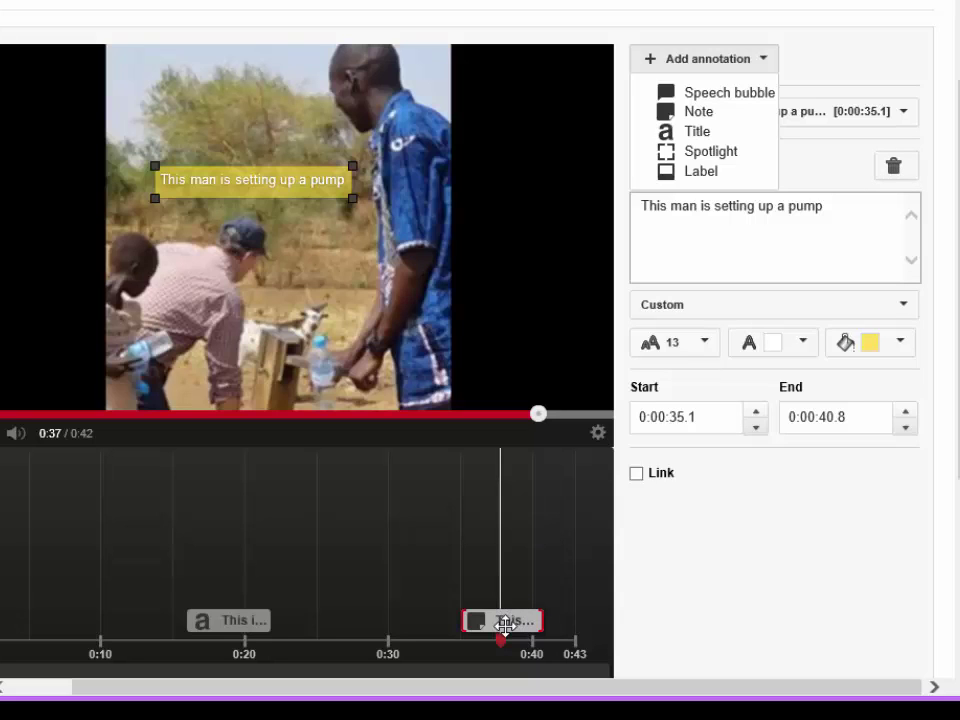
Step: Shift the note to 0:00:35.9–0:00:41.5, then save and publish the annotations
{"action": "mouse_move", "coordinate": [504, 624]}
{"action": "left_mouse_down"}
{"action": "mouse_move", "coordinate": [439, 621]}
{"action": "mouse_move", "coordinate": [544, 619]}
{"action": "mouse_move", "coordinate": [437, 611]}
{"action": "mouse_move", "coordinate": [514, 619]}
{"action": "left_mouse_up"}
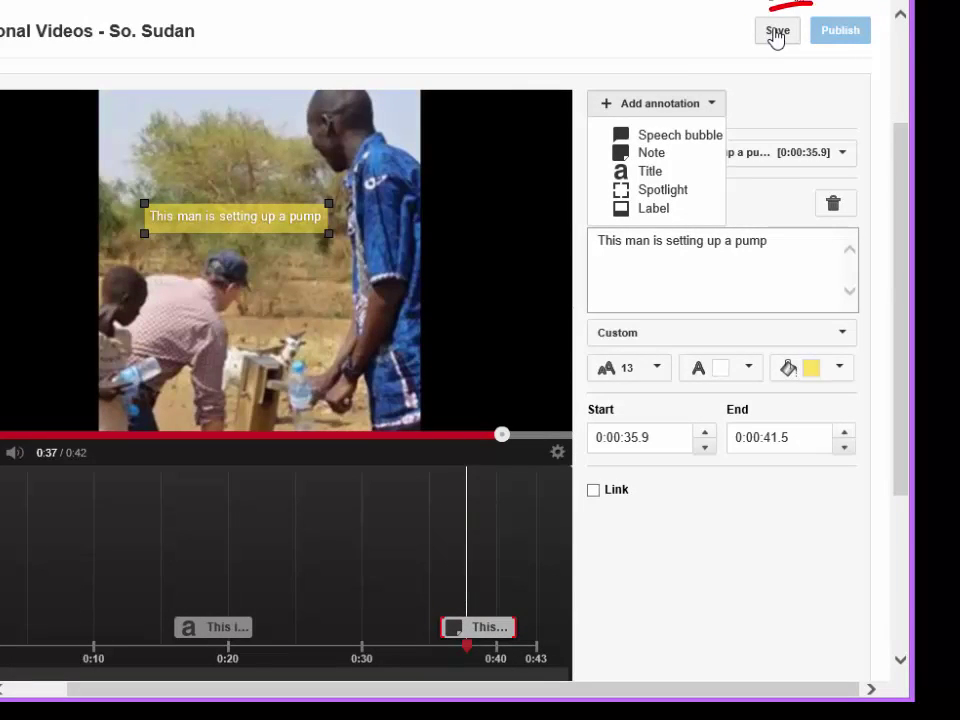
{"action": "left_click", "coordinate": [776, 33]}
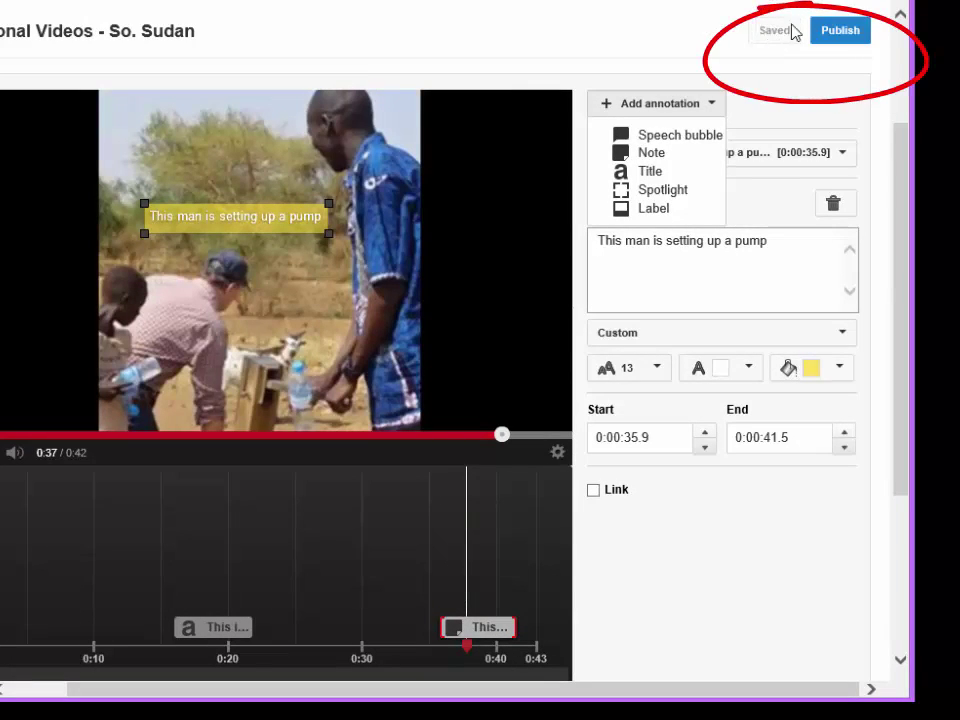
{"action": "left_click", "coordinate": [841, 33]}
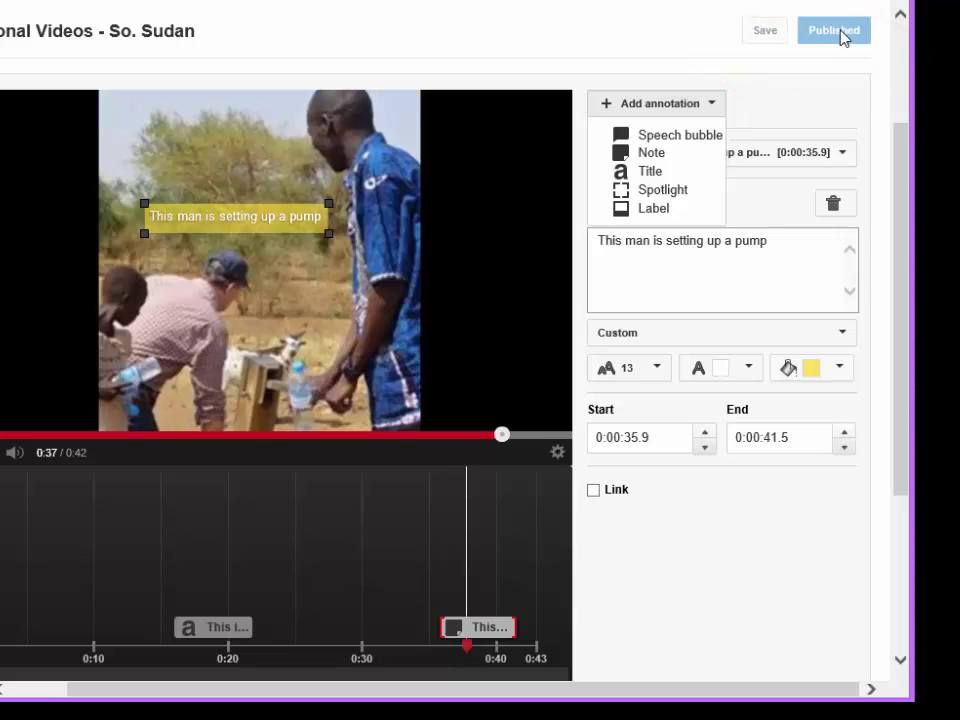